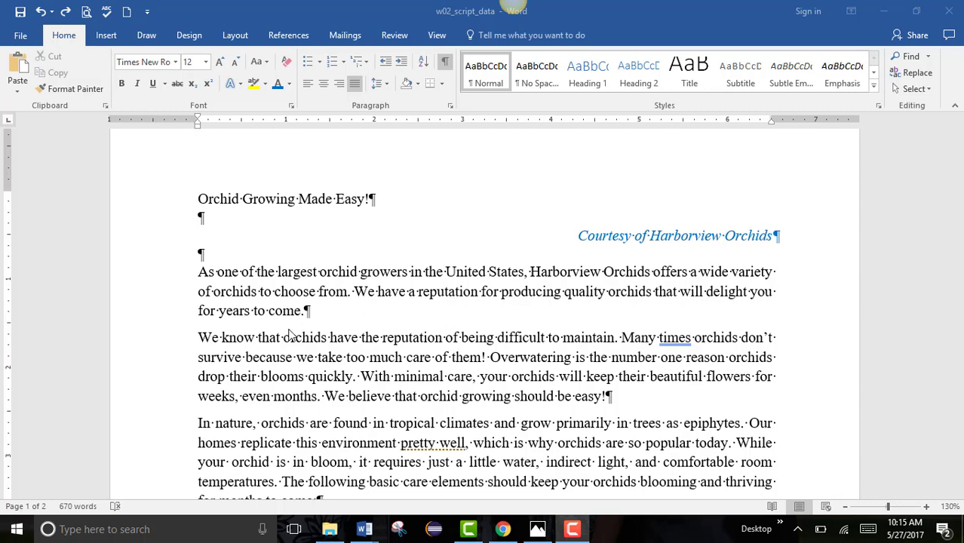
# Set a 0.5" left indent on the paragraph beginning "We know that orchids".
pyautogui.click(271, 349)
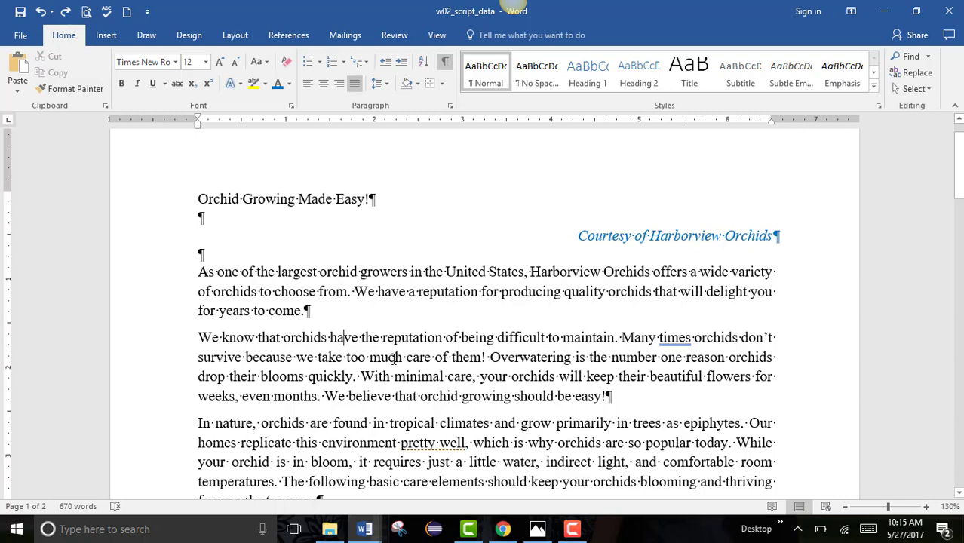
pyautogui.click(451, 107)
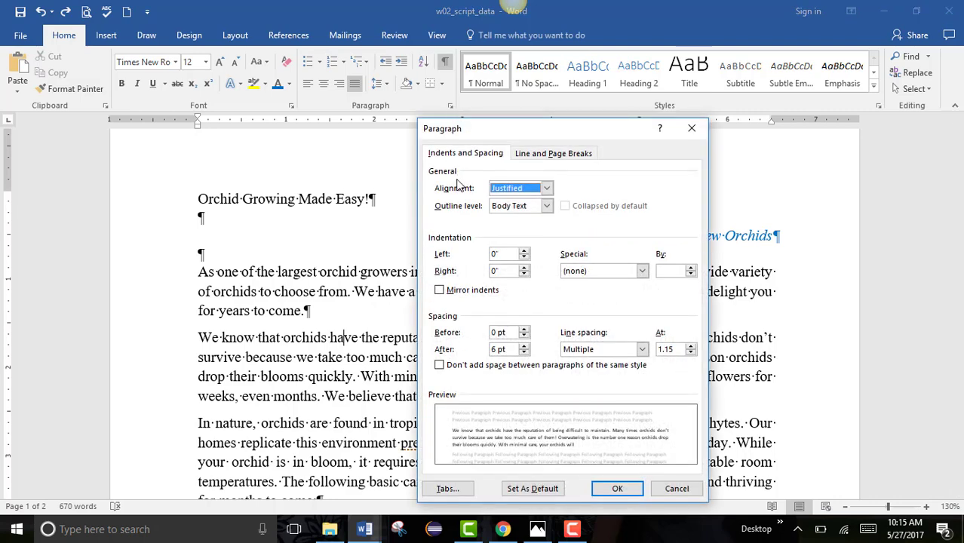
pyautogui.press('Tab')
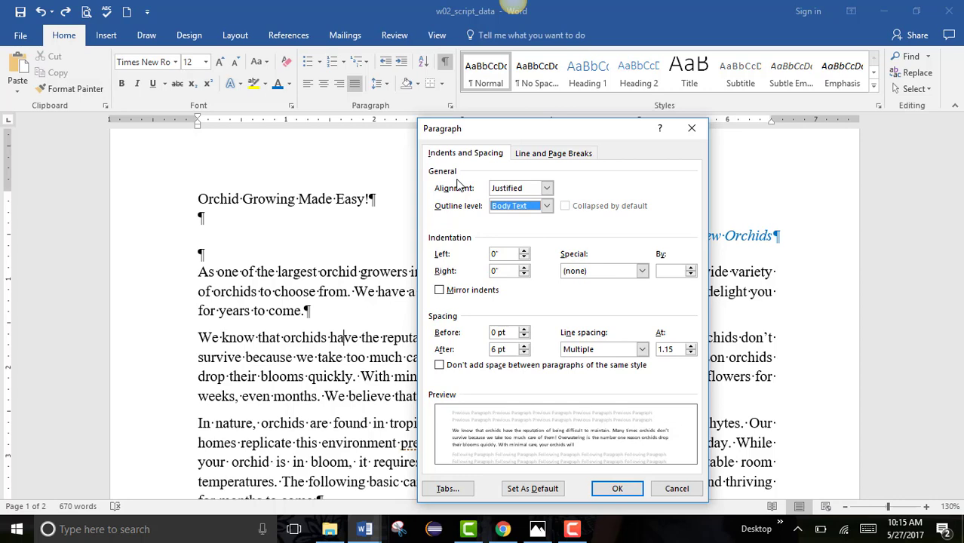
pyautogui.press('Tab')
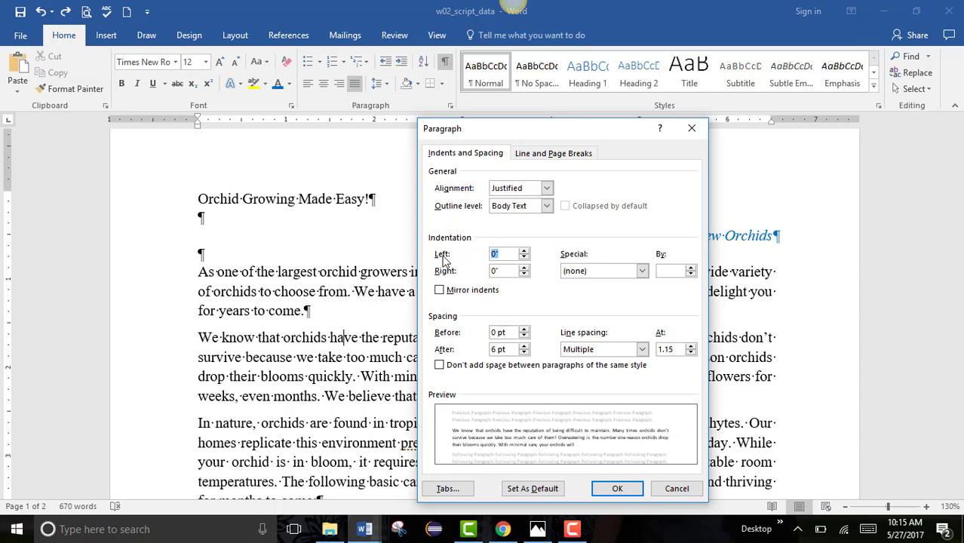
pyautogui.click(524, 253)
pyautogui.click(524, 253)
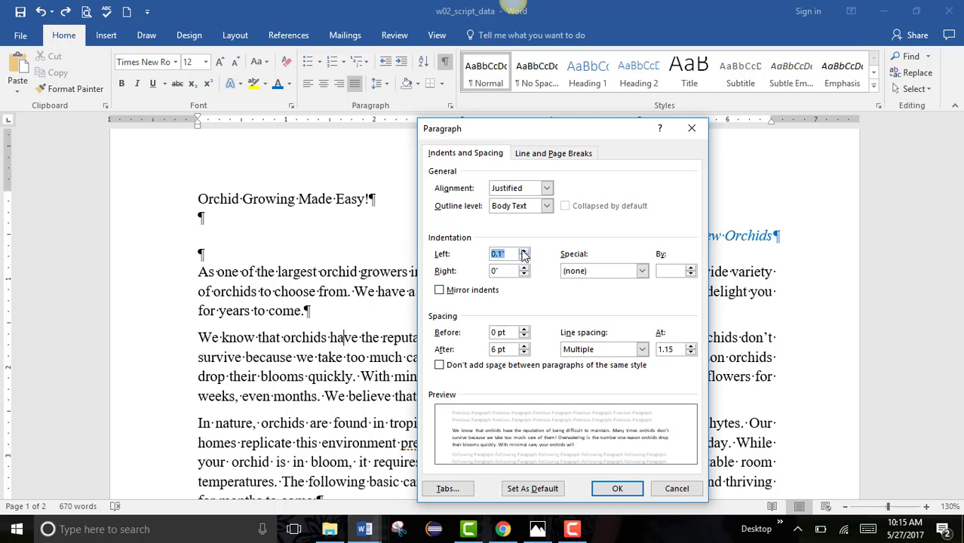
pyautogui.click(524, 252)
pyautogui.click(524, 252)
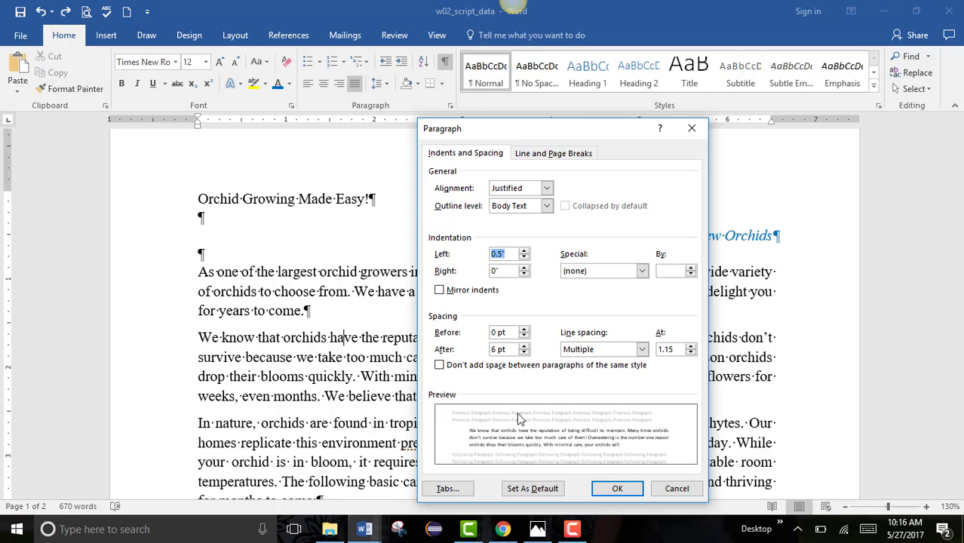
pyautogui.click(608, 489)
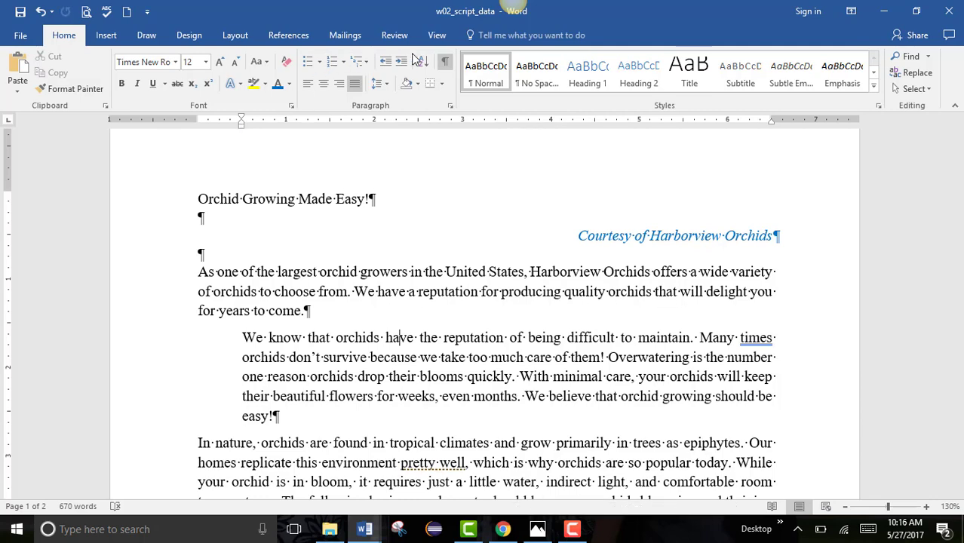
# Hide the ruler and show it again.
pyautogui.click(436, 34)
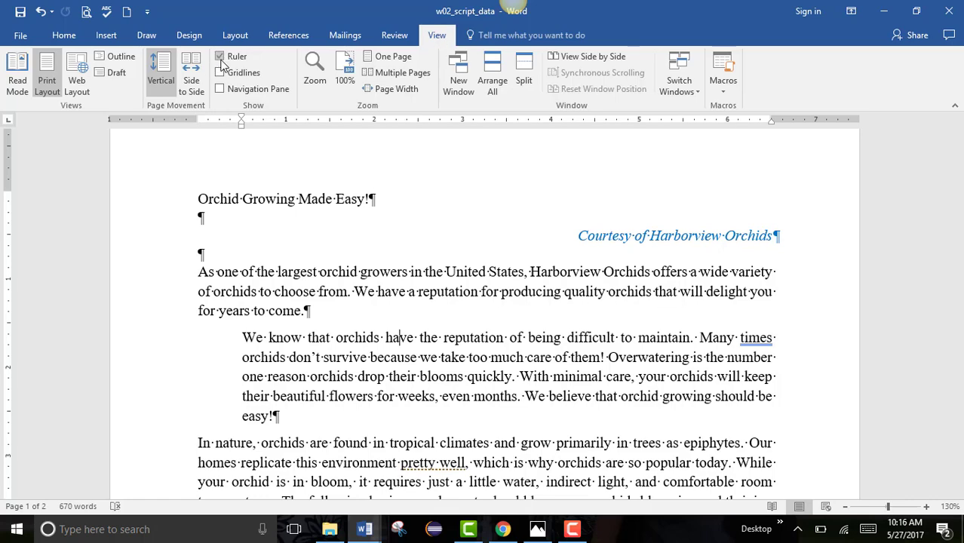
pyautogui.click(219, 59)
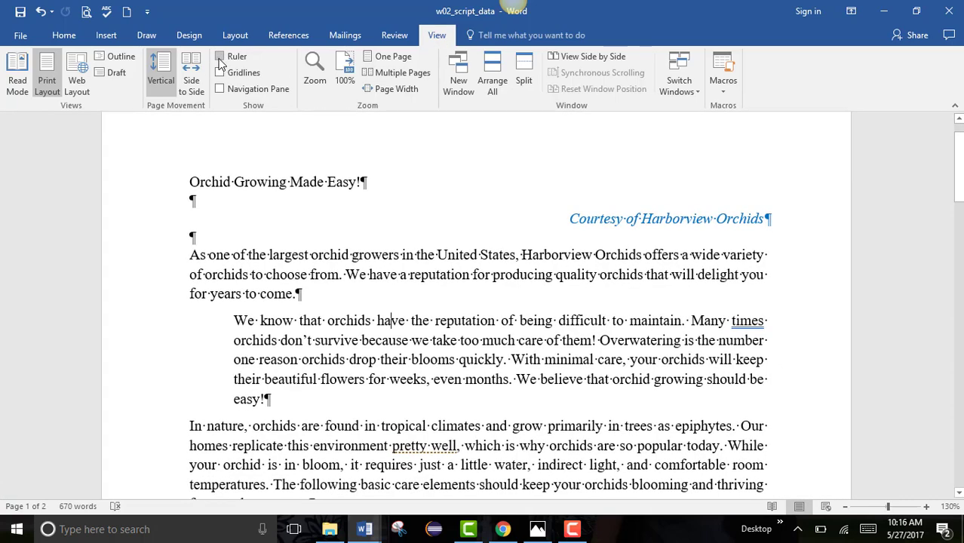
pyautogui.click(220, 58)
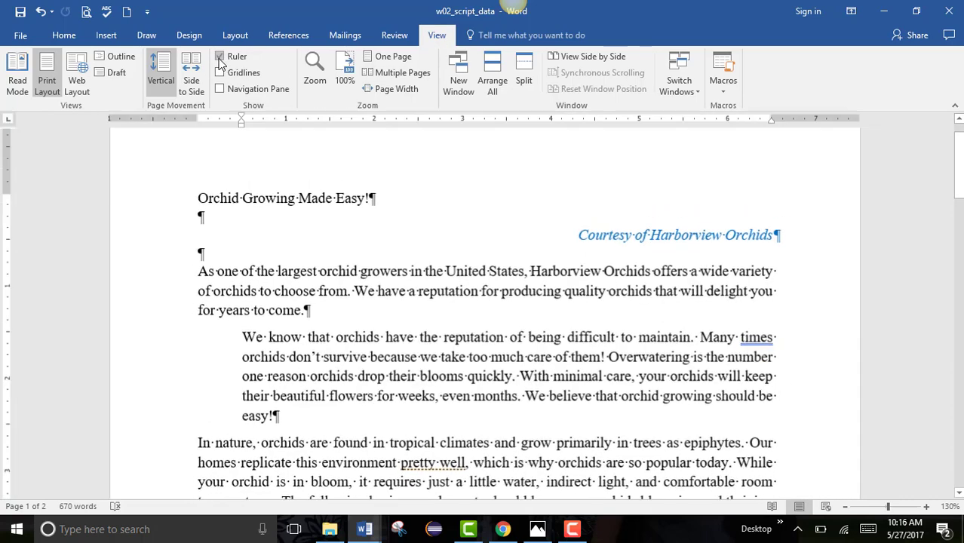
# Set a 0.5" right indent on the paragraph beginning "We know that orchids".
pyautogui.click(62, 35)
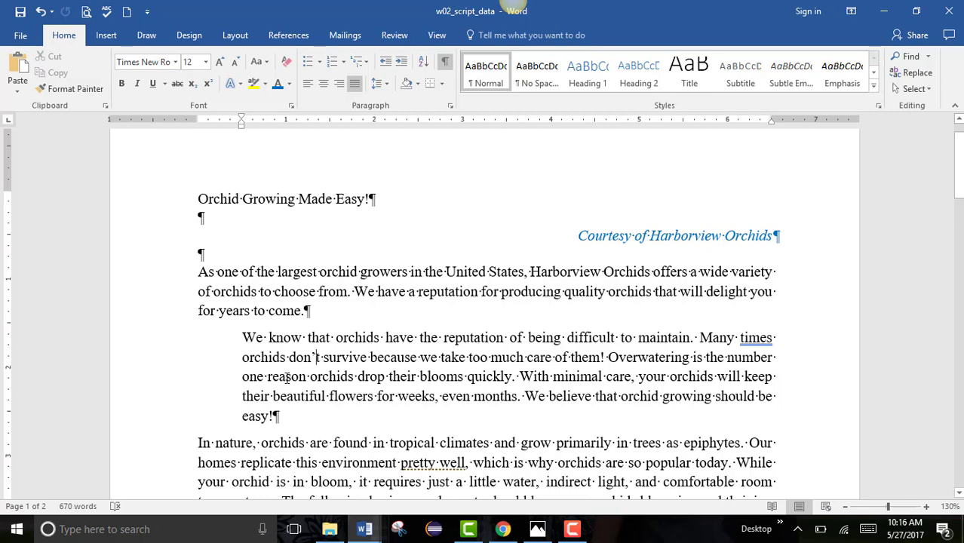
pyautogui.click(450, 108)
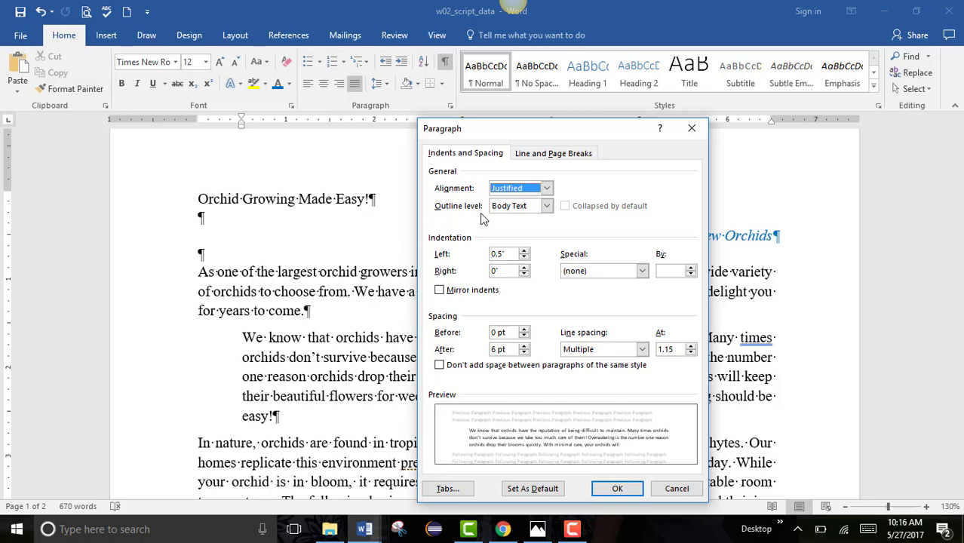
pyautogui.press('Tab')
pyautogui.press('Tab')
pyautogui.press('Tab')
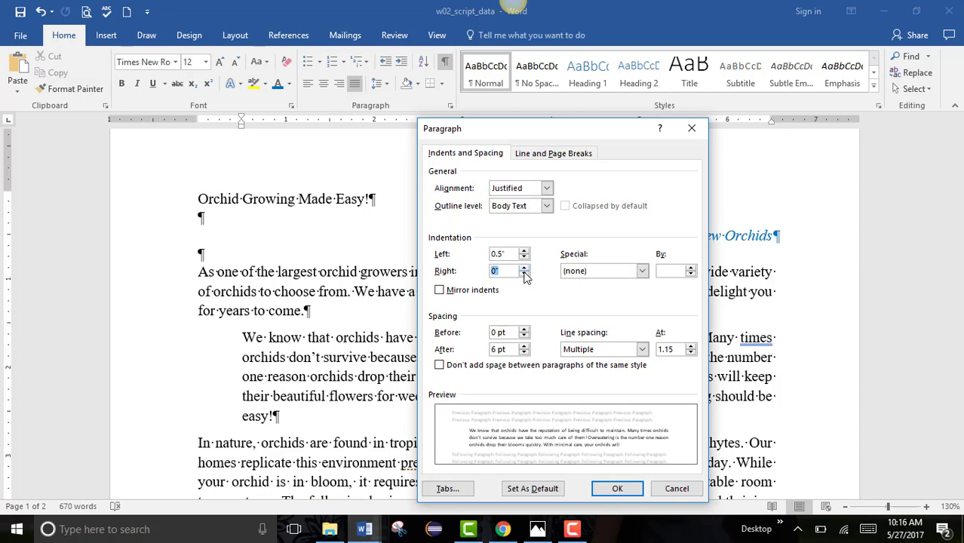
pyautogui.write('.')
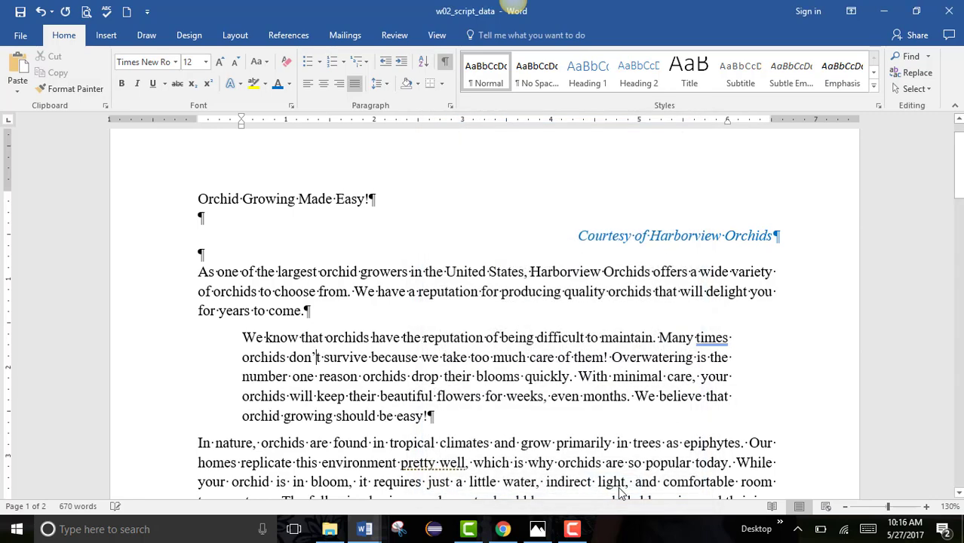
pyautogui.click(617, 487)
# Apply a 0.5" first line indent to the paragraph beginning "In nature, orchids are found".
pyautogui.scroll(-2, 380, 390)
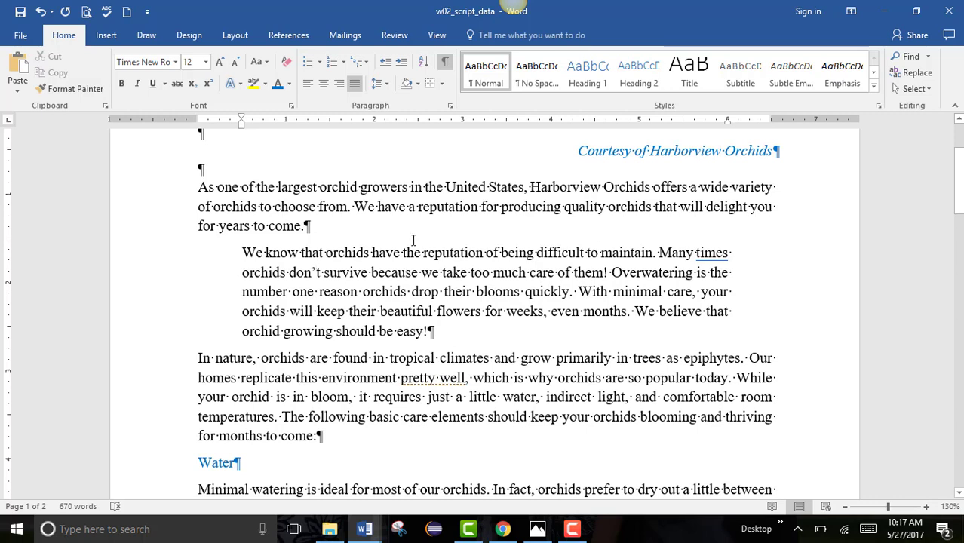
pyautogui.click(335, 379)
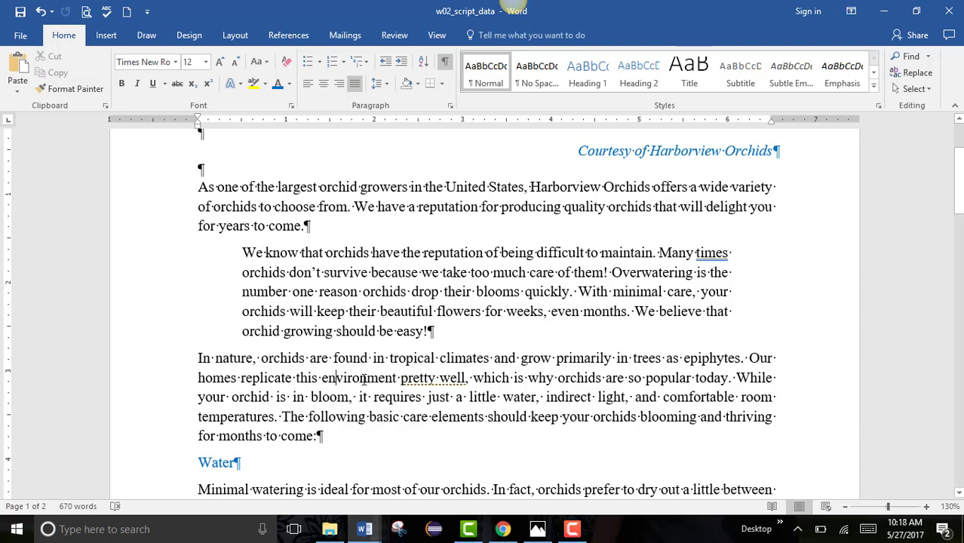
pyautogui.click(450, 106)
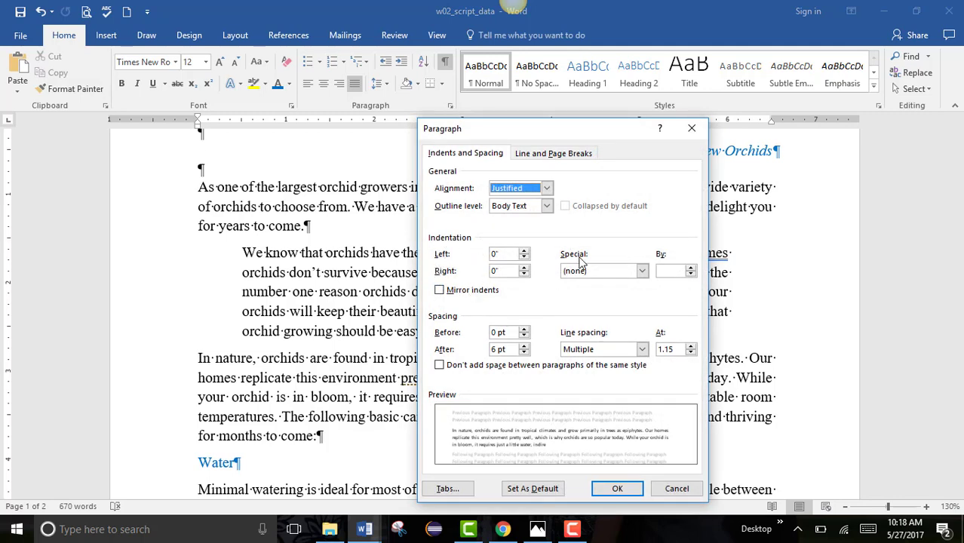
pyautogui.click(641, 272)
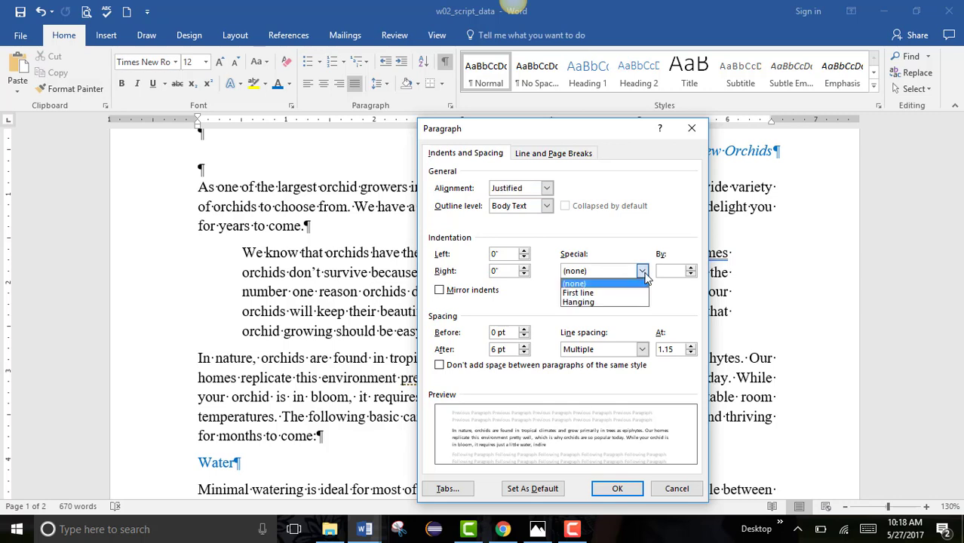
pyautogui.click(607, 293)
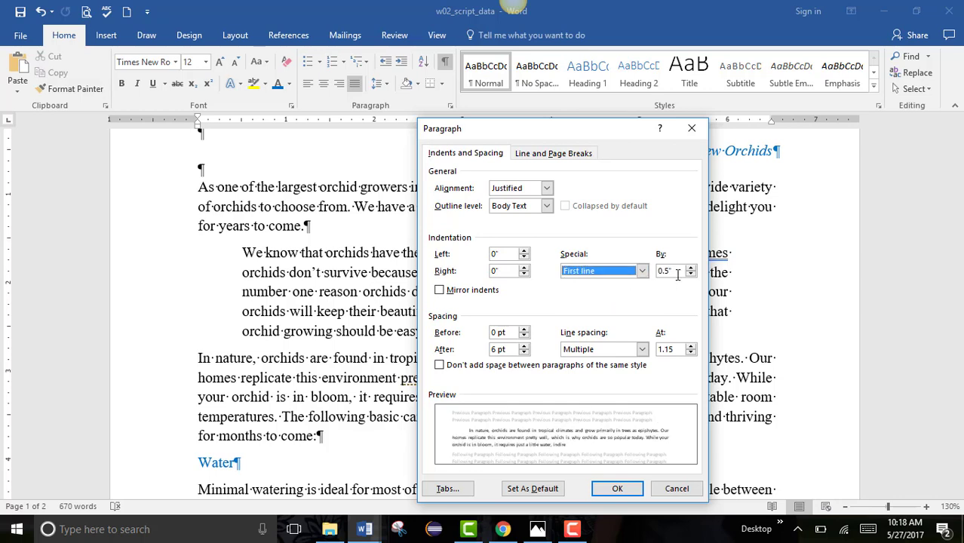
pyautogui.click(630, 490)
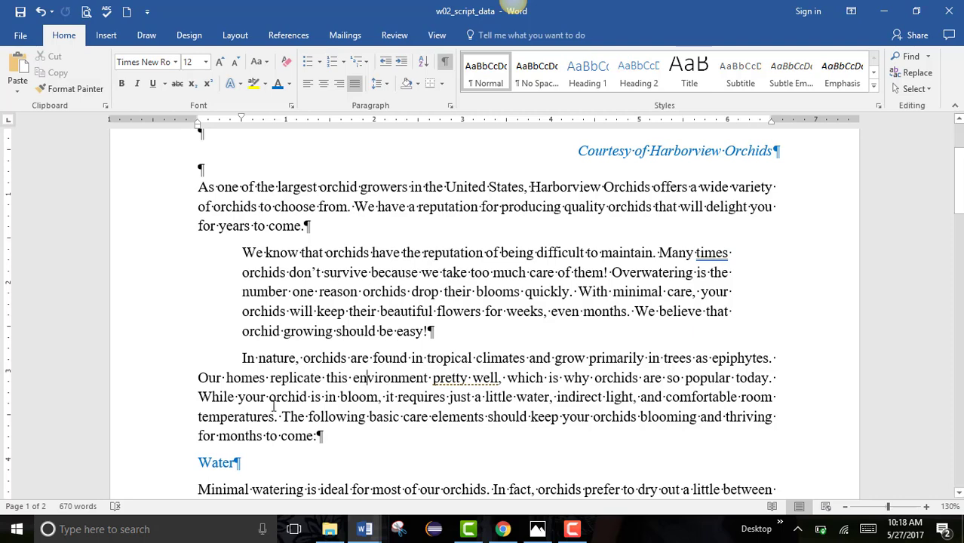
# Apply a hanging indent of 0.3" to the paragraph under the Water heading.
pyautogui.scroll(-3, 273, 406)
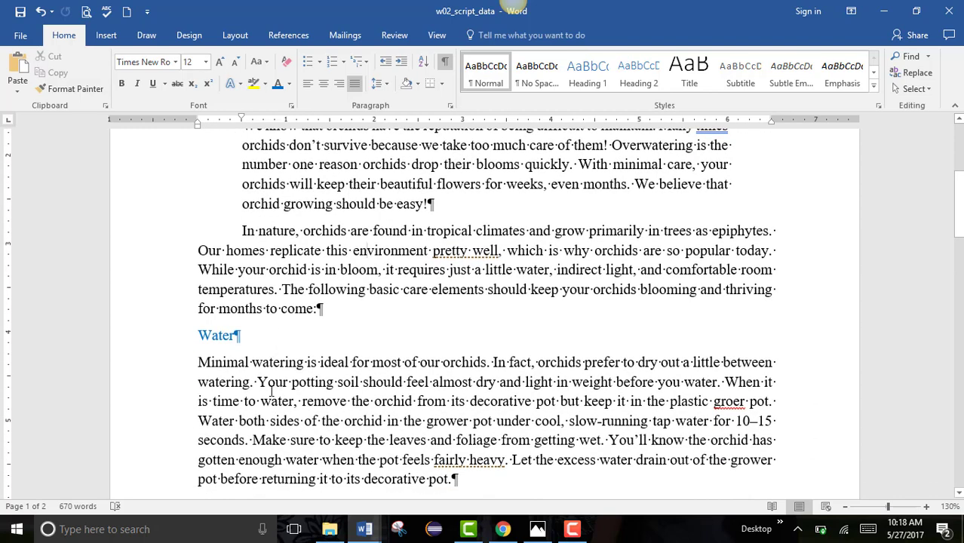
pyautogui.click(271, 388)
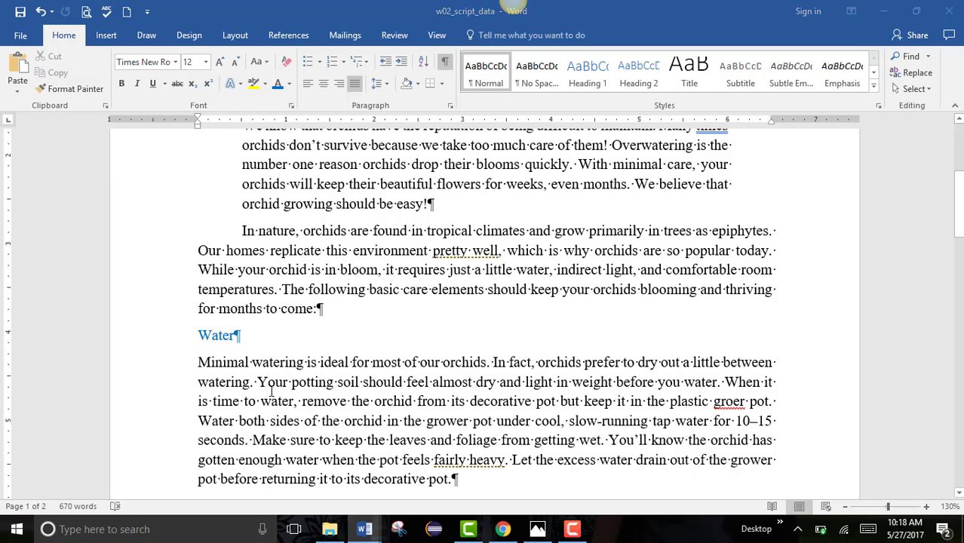
pyautogui.click(450, 107)
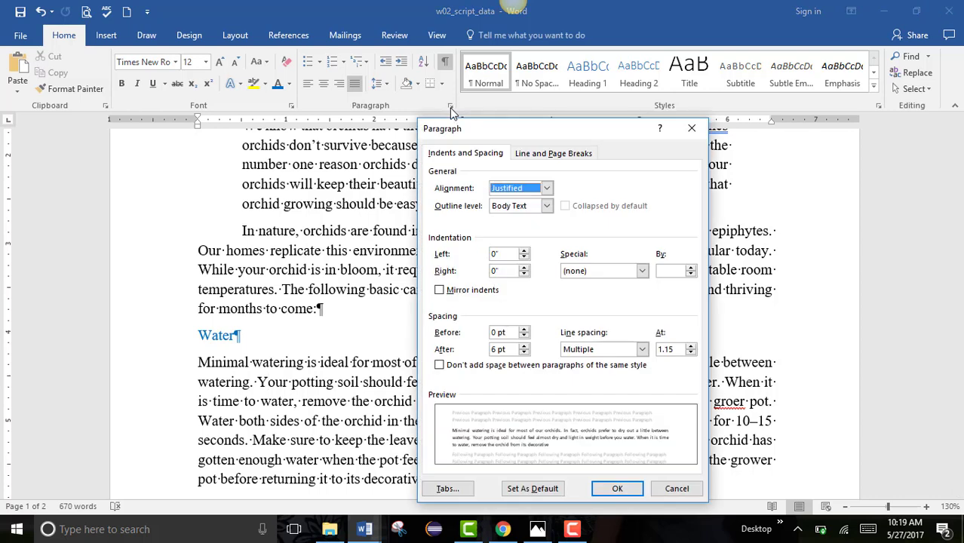
pyautogui.click(642, 272)
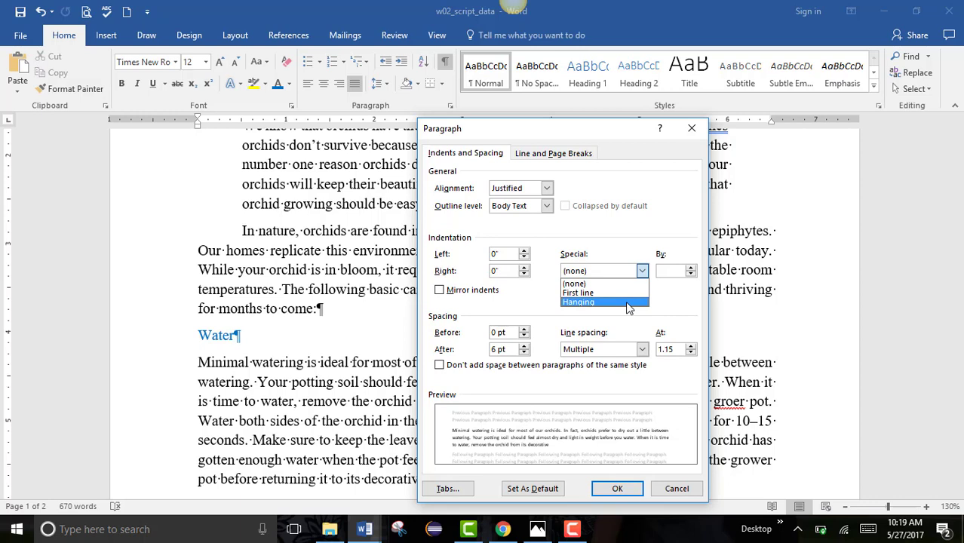
pyautogui.click(625, 301)
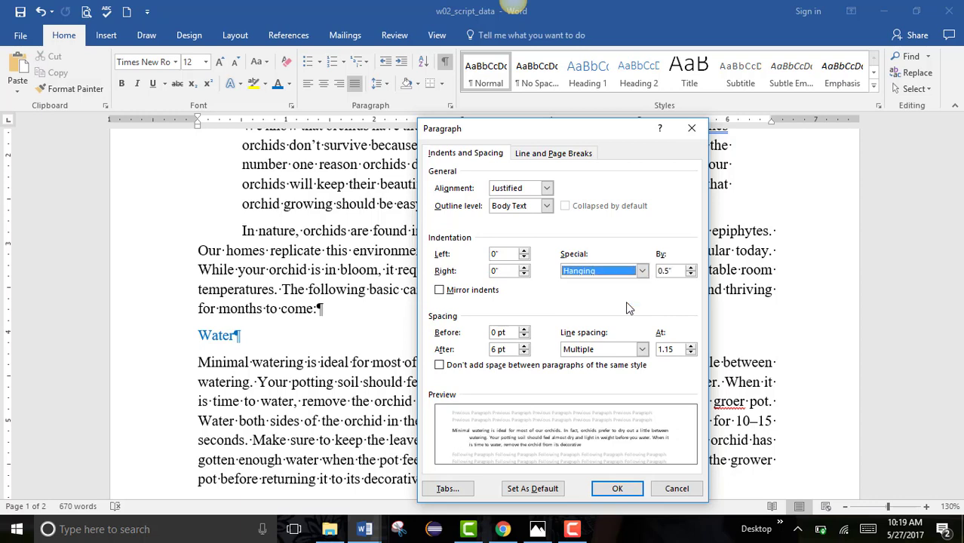
pyautogui.click(672, 271)
pyautogui.click(690, 274)
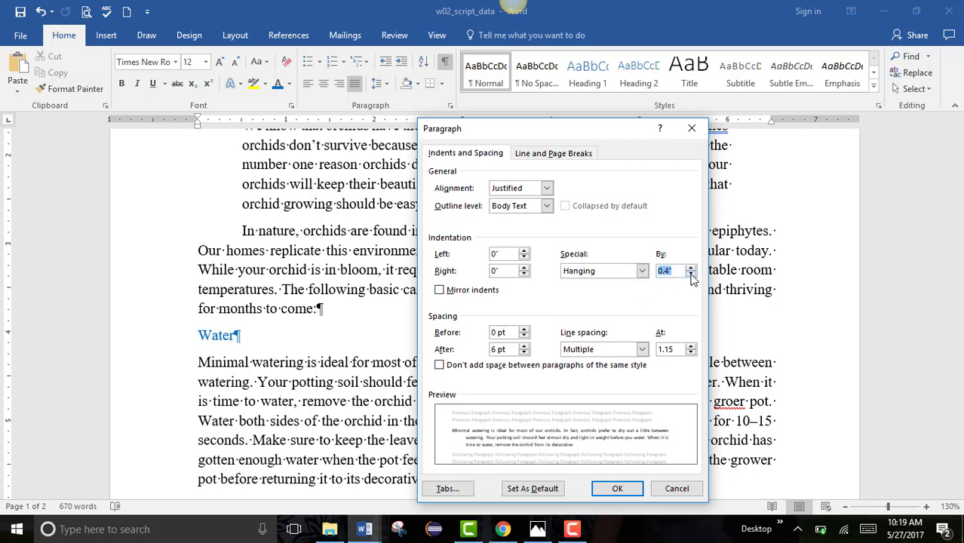
pyautogui.click(691, 275)
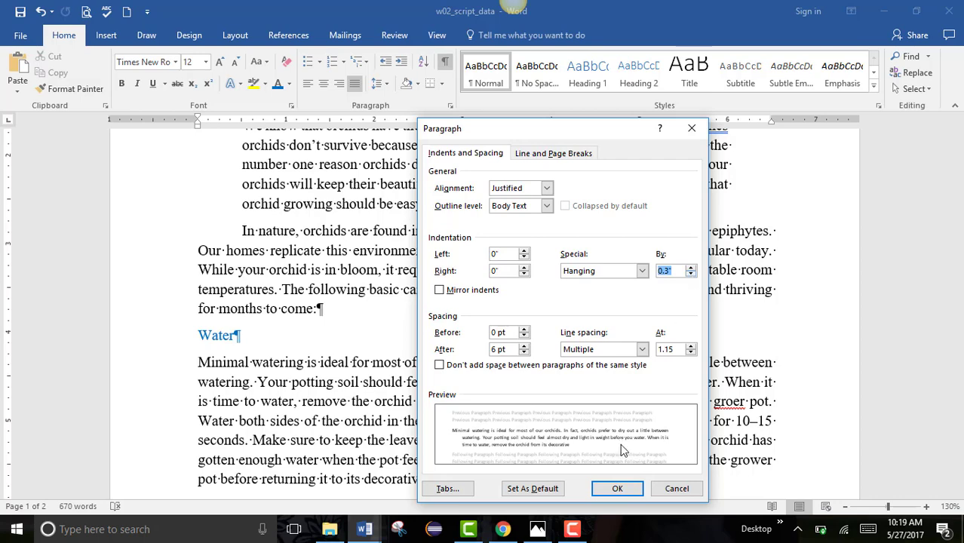
pyautogui.click(620, 489)
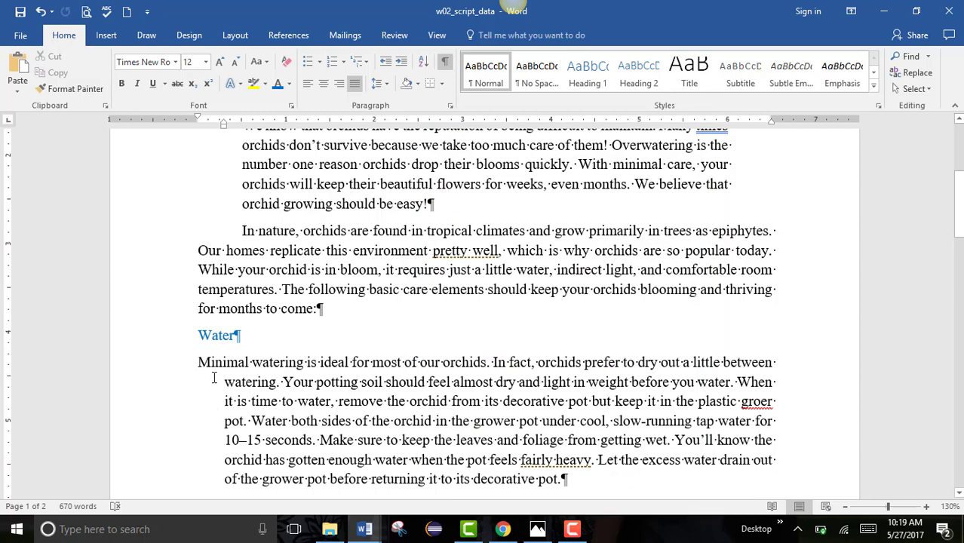
# Increase the indent of the paragraph under the Light heading by three levels and decrease it by one, leaving a 1" left indent.
pyautogui.scroll(-1, 214, 359)
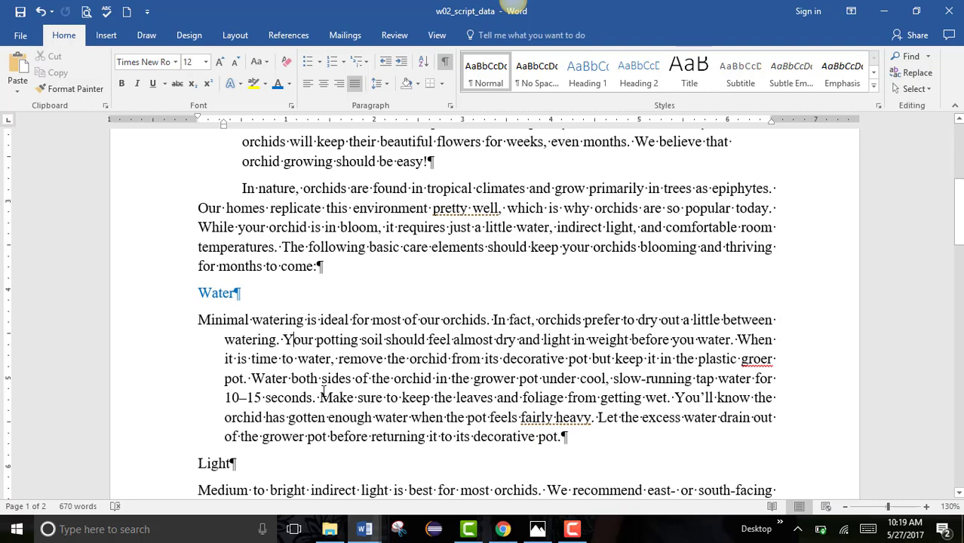
pyautogui.scroll(-3, 323, 391)
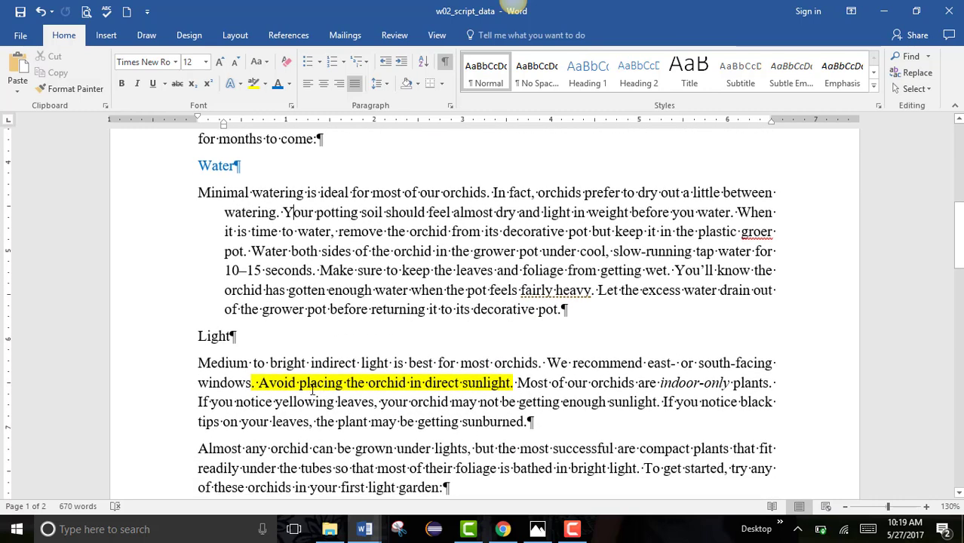
pyautogui.click(578, 397)
pyautogui.scroll(-3, 234, 383)
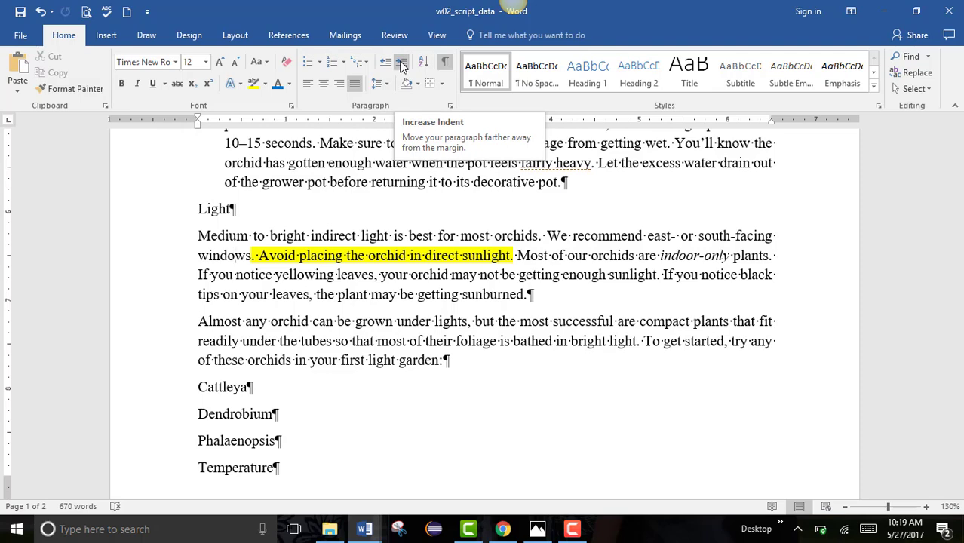
pyautogui.click(402, 67)
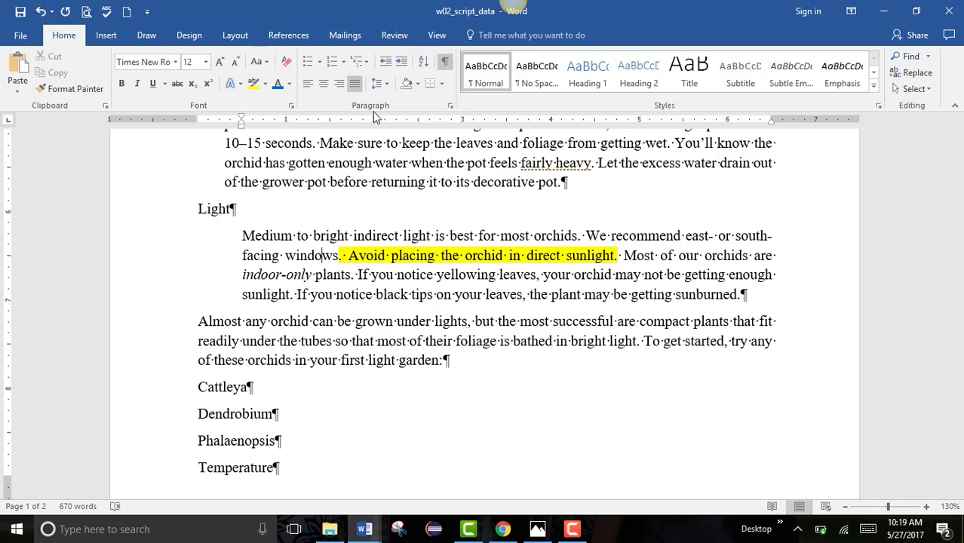
pyautogui.click(403, 64)
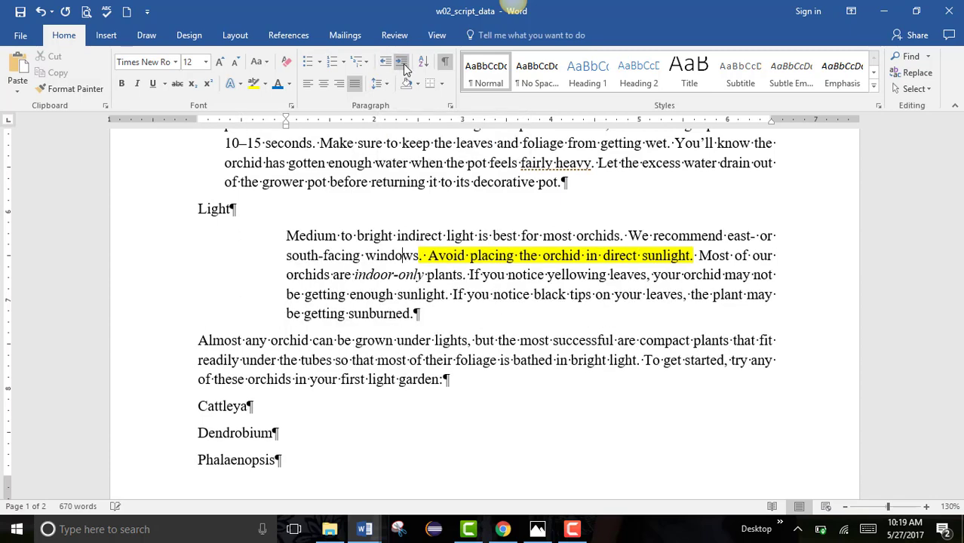
pyautogui.click(404, 65)
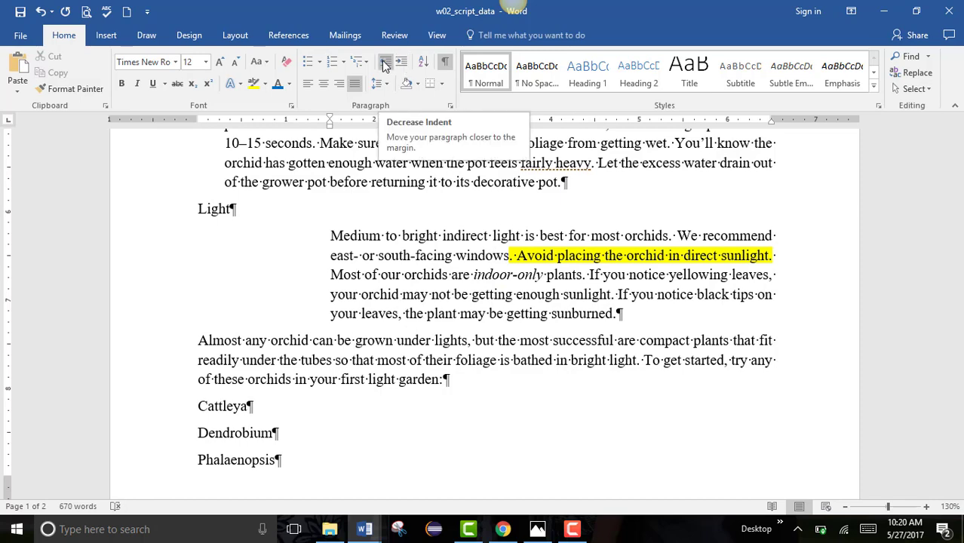
pyautogui.click(385, 64)
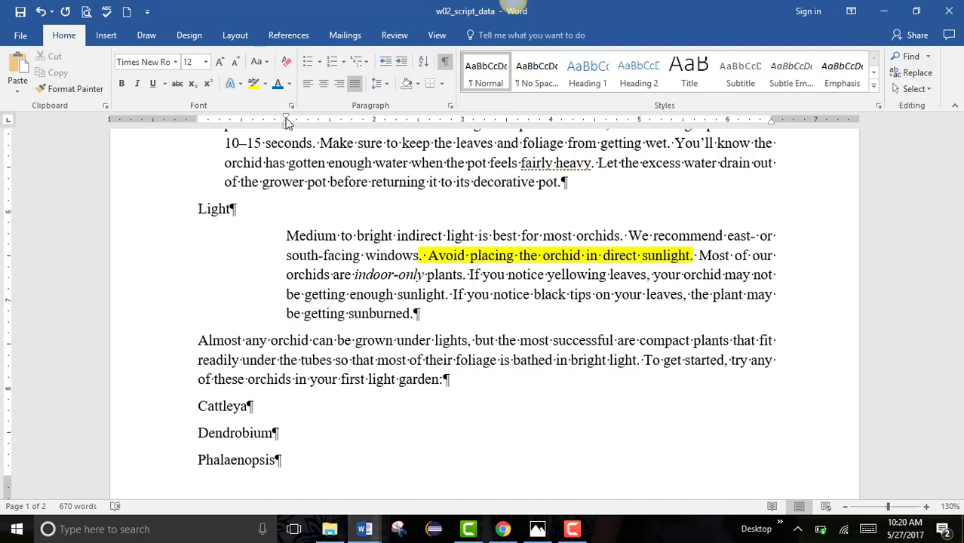
# Review the indentation settings of the paragraph under the Light heading, and set its right indent to 1".
pyautogui.click(449, 105)
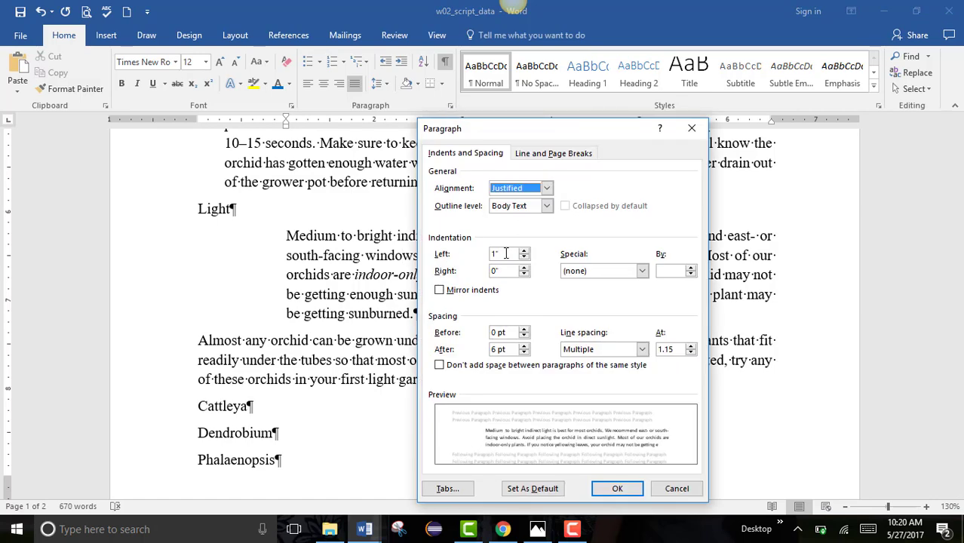
pyautogui.click(617, 489)
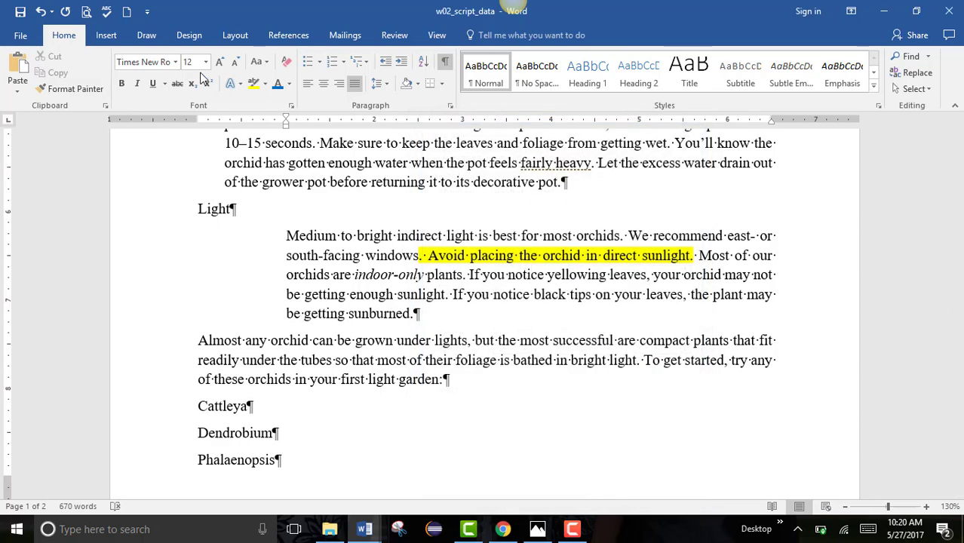
pyautogui.click(236, 34)
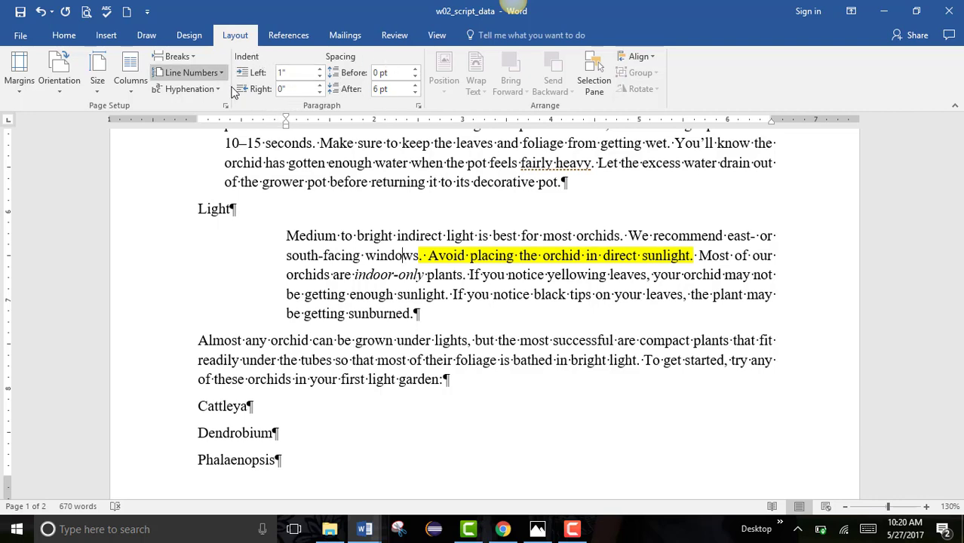
pyautogui.click(319, 85)
pyautogui.click(320, 85)
pyautogui.click(320, 85)
pyautogui.click(320, 85)
pyautogui.click(320, 85)
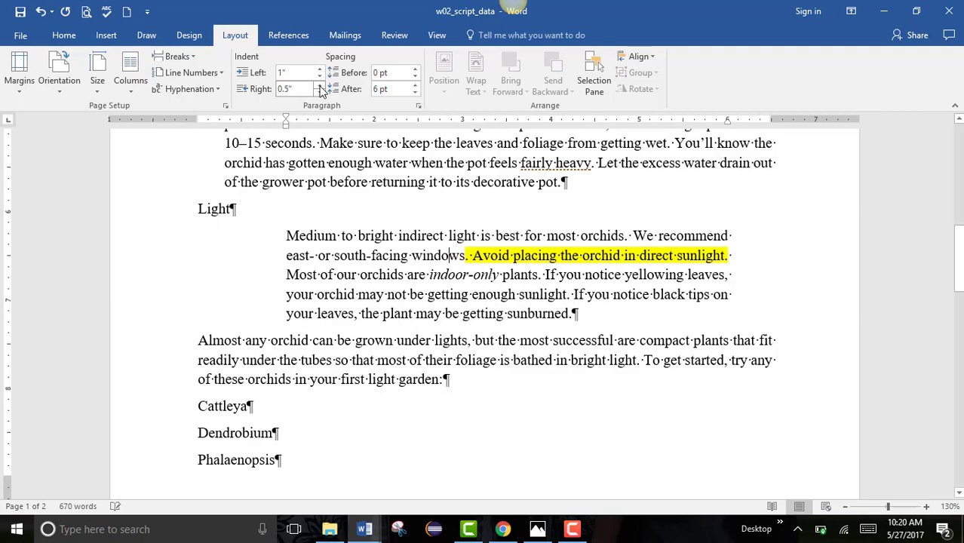
pyautogui.click(320, 85)
pyautogui.click(319, 85)
pyautogui.click(319, 85)
pyautogui.click(320, 85)
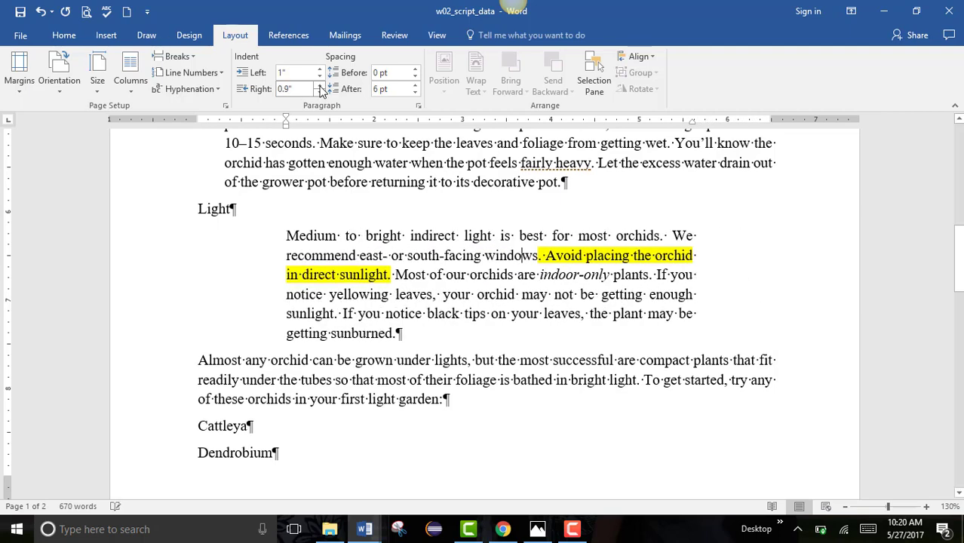
pyautogui.click(319, 85)
pyautogui.click(395, 255)
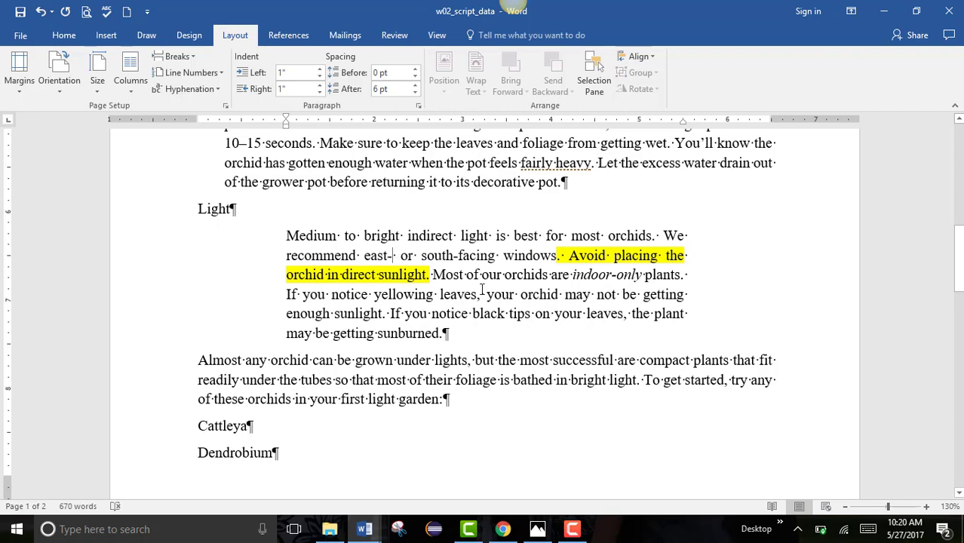